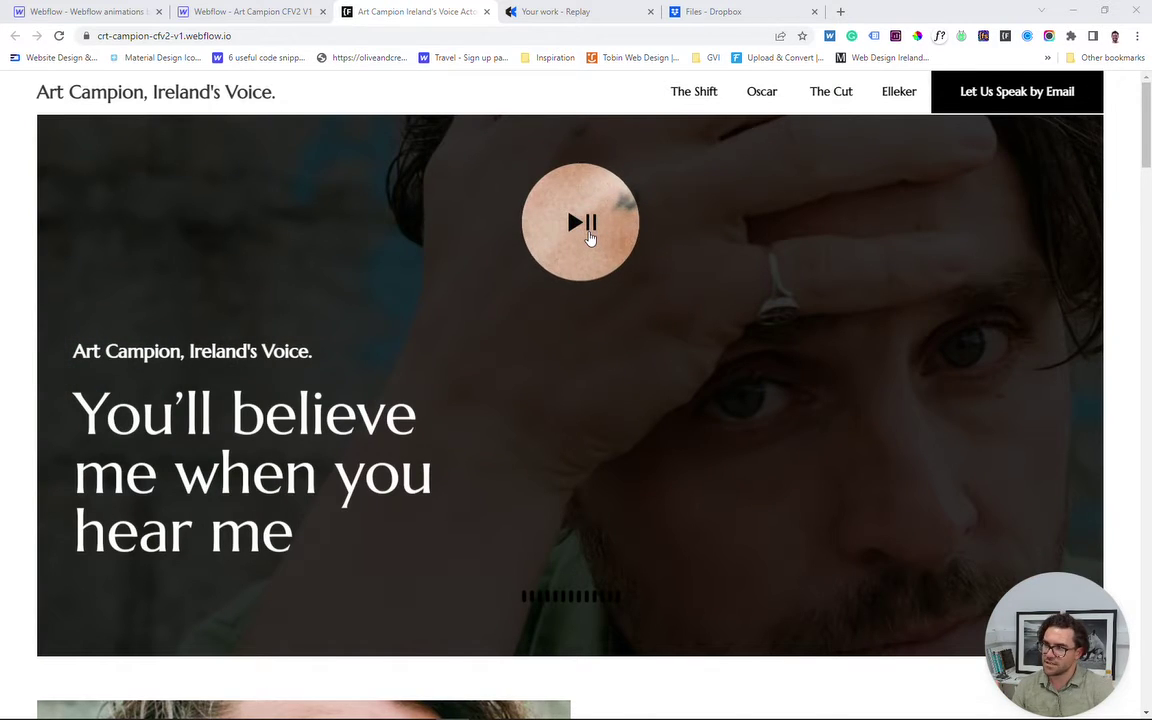
- Play and then pause the hero voice clip on the live site
left_click(591, 230)
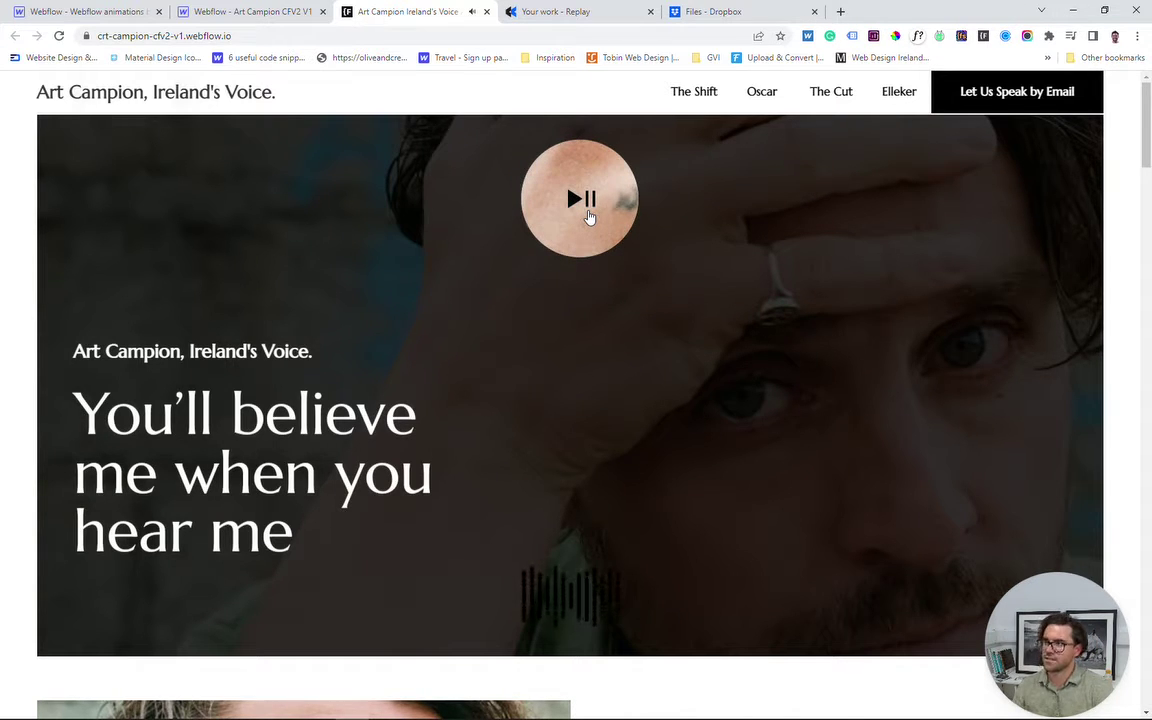
left_click(589, 216)
scroll(660, 330, "down", 3)
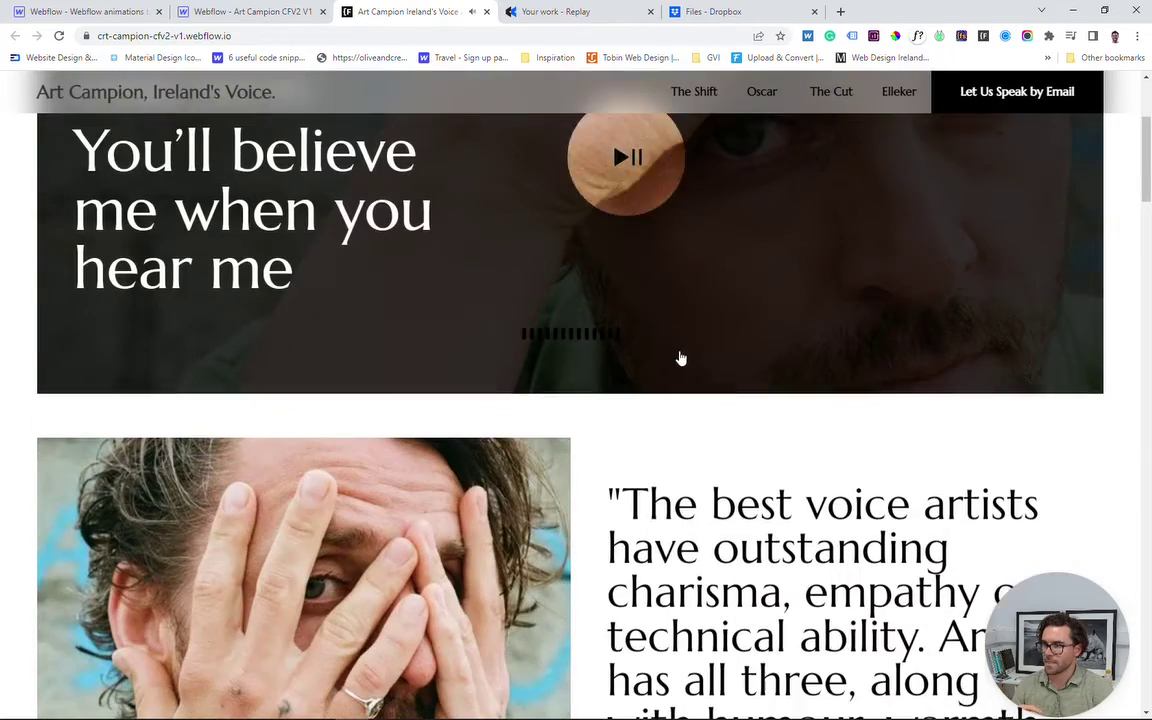
scroll(477, 465, "down", 1)
scroll(477, 465, "down", 2)
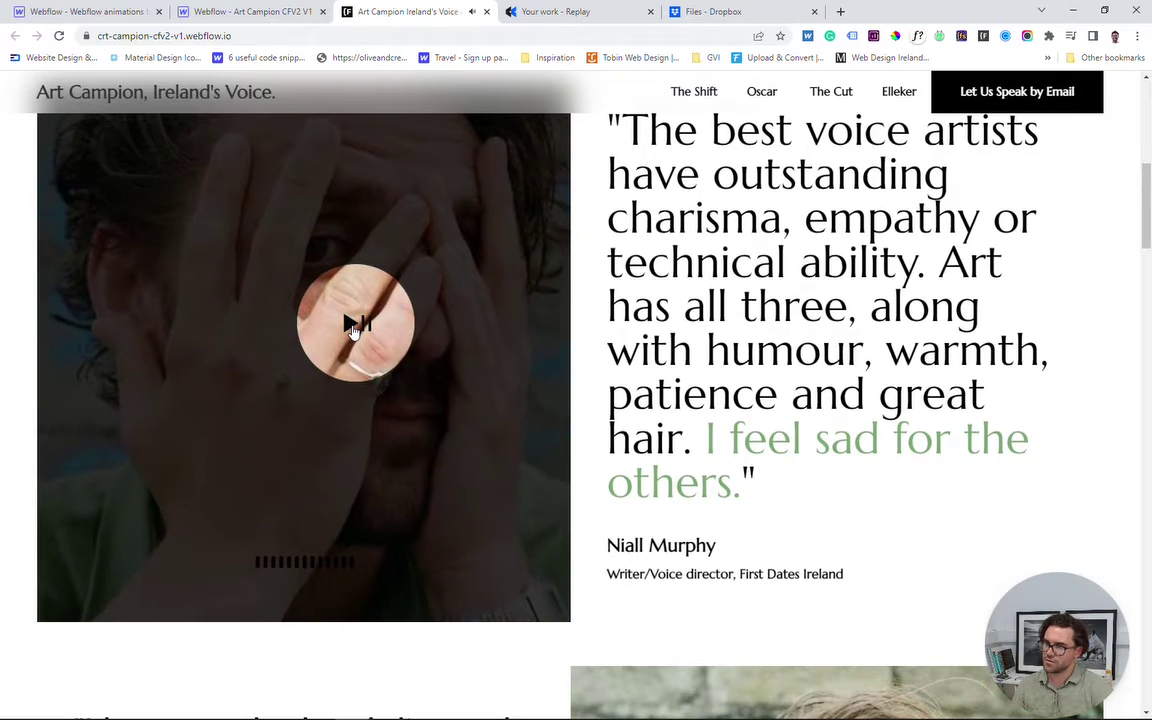
- Play the voice clip on the hands image, then return to the top of the page
left_click(352, 332)
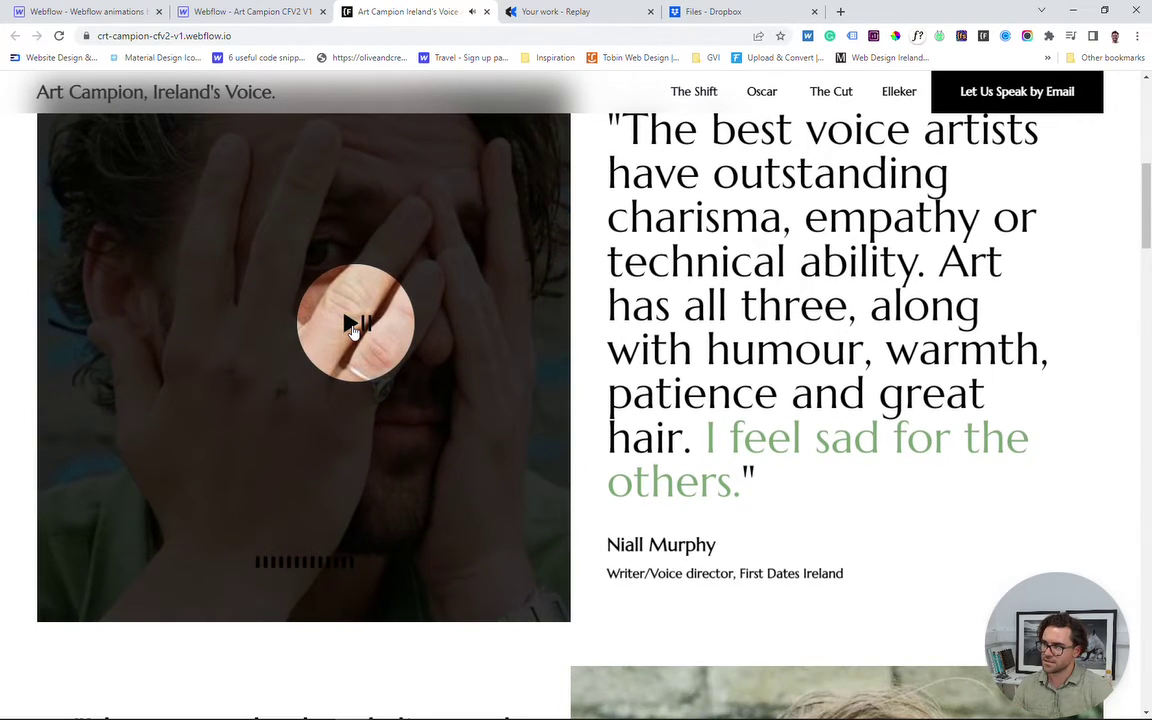
scroll(712, 352, "up", 3)
scroll(712, 352, "down", 6)
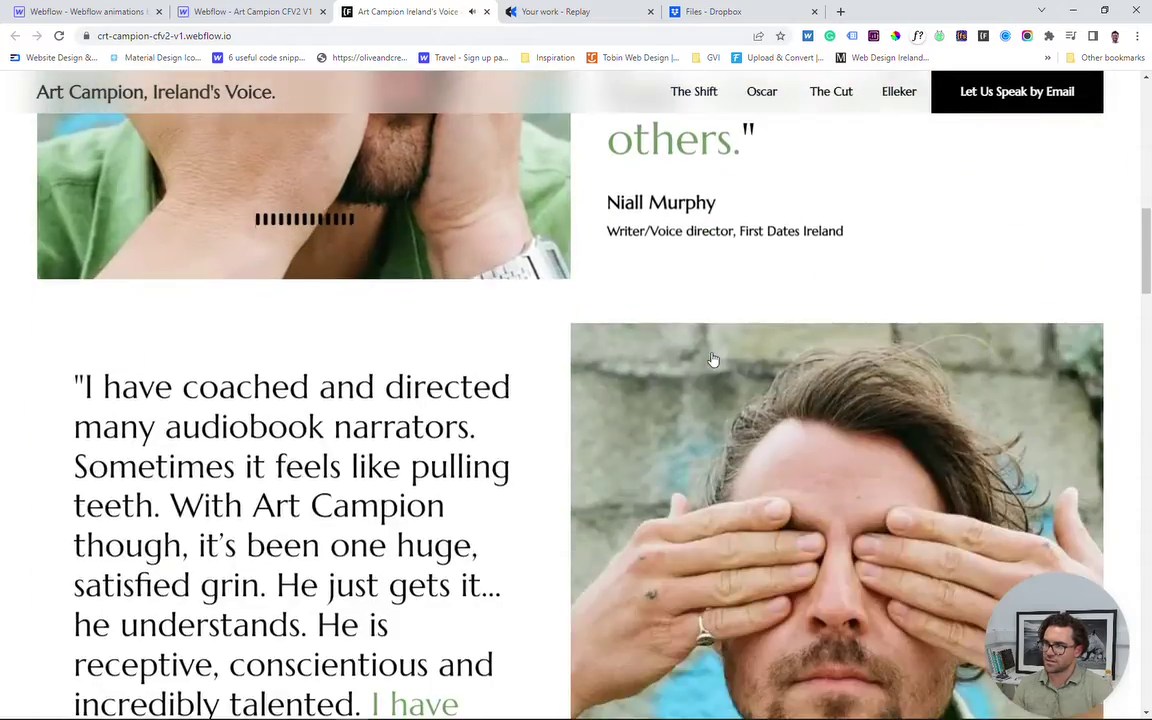
scroll(720, 437, "up", 9)
scroll(754, 497, "up", 1)
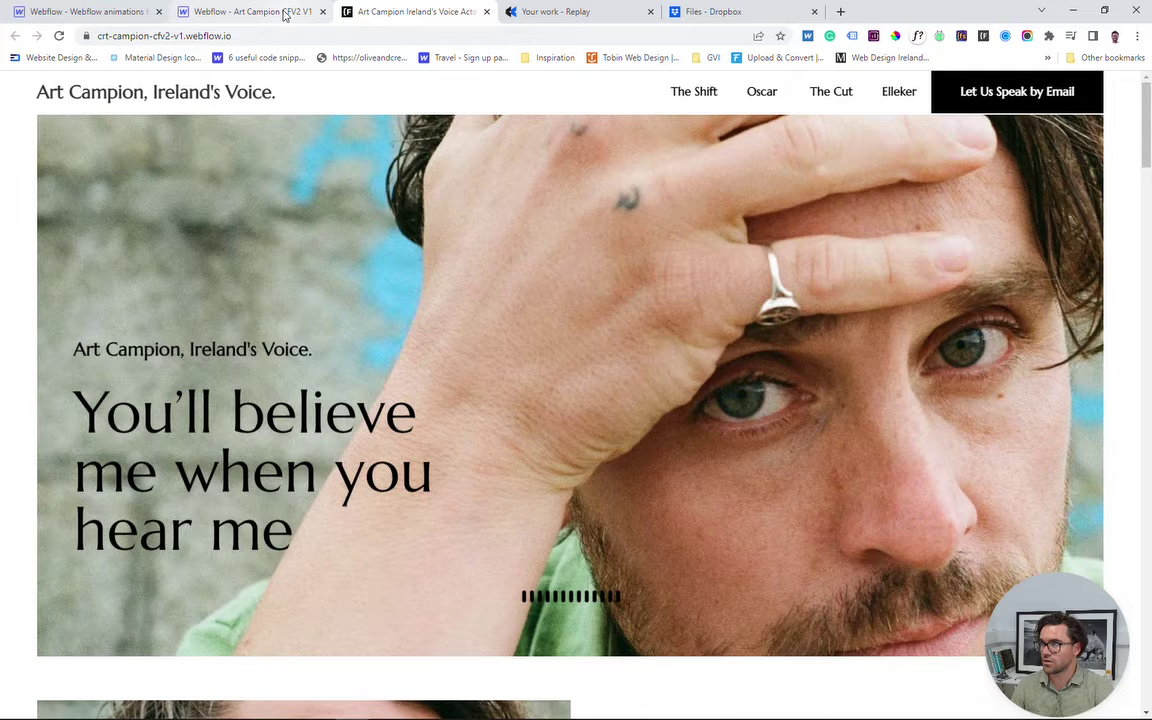
- In the Designer, select the hero play-pause icon and enter the Intro symbol from the Navigator
left_click(285, 14)
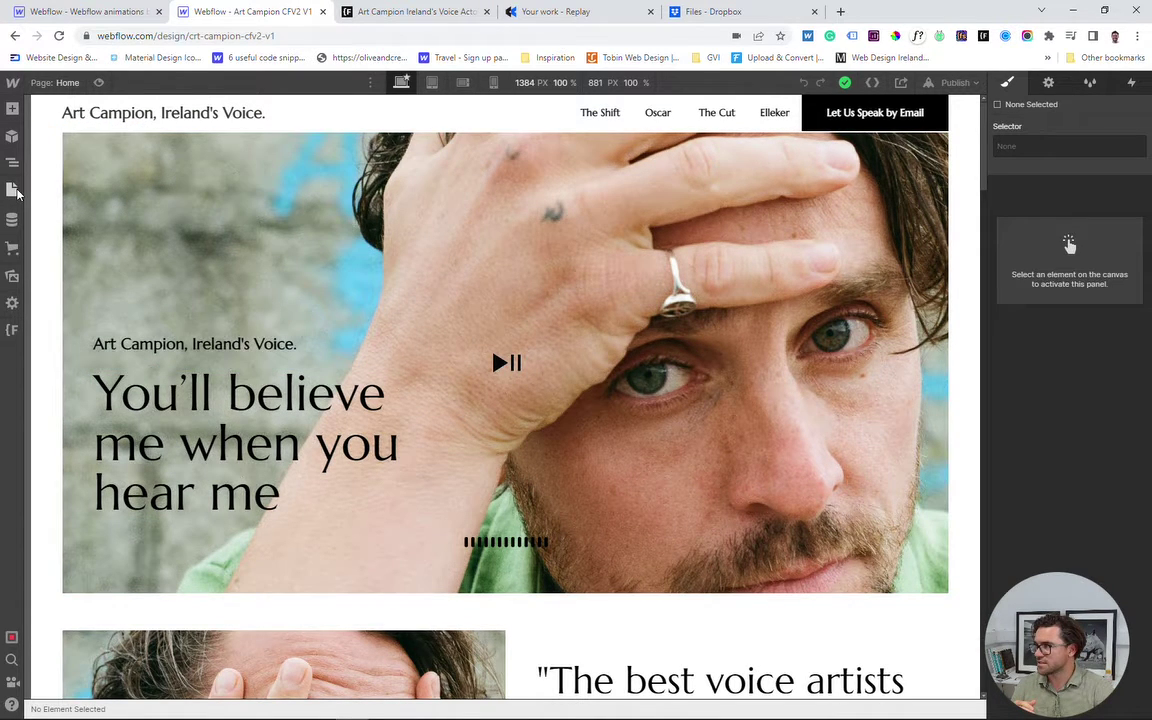
left_click(525, 386)
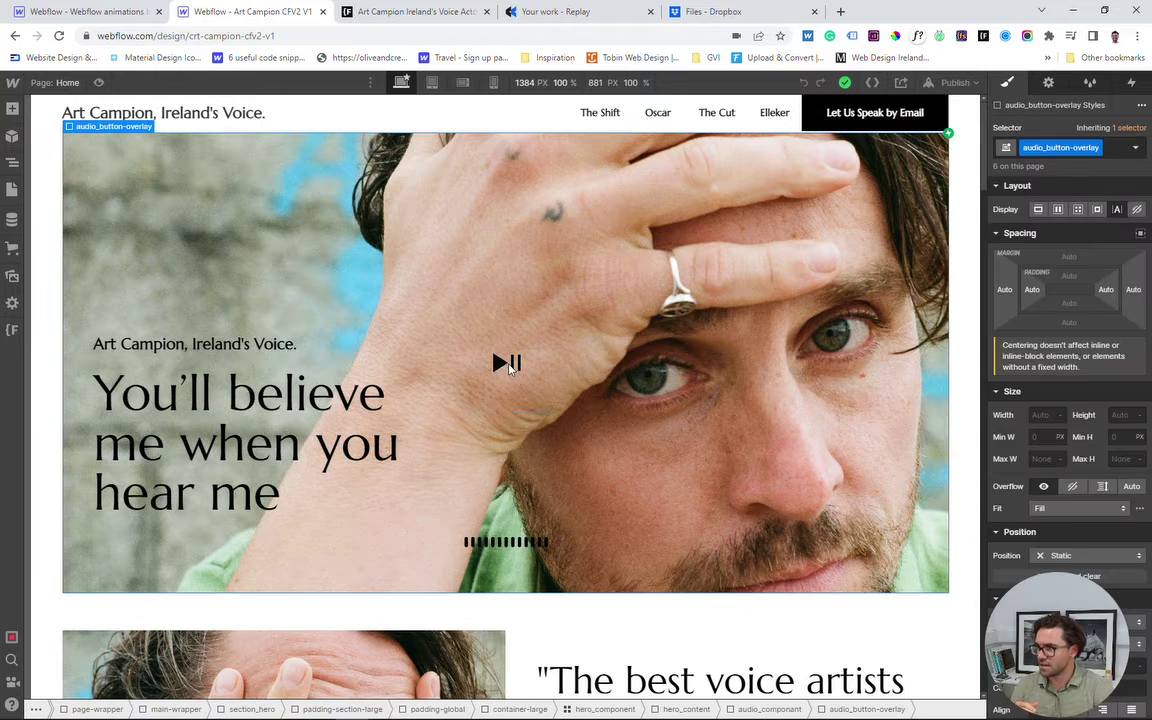
left_click(508, 366)
left_click(13, 162)
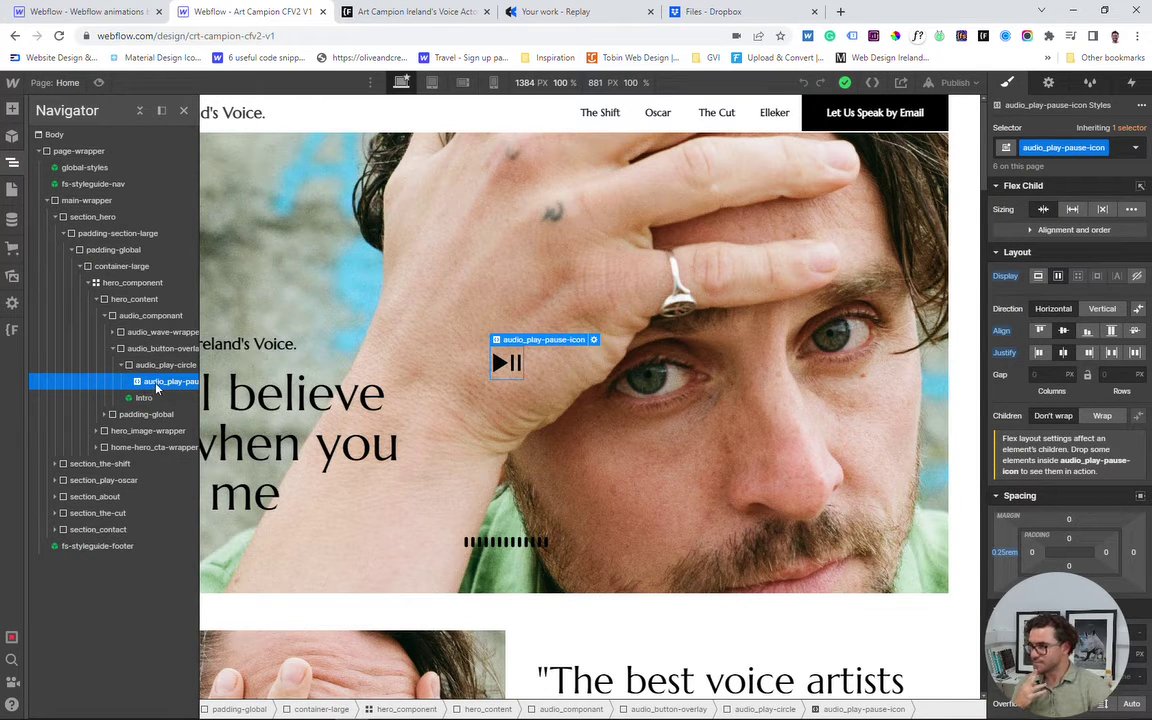
double_click(148, 399)
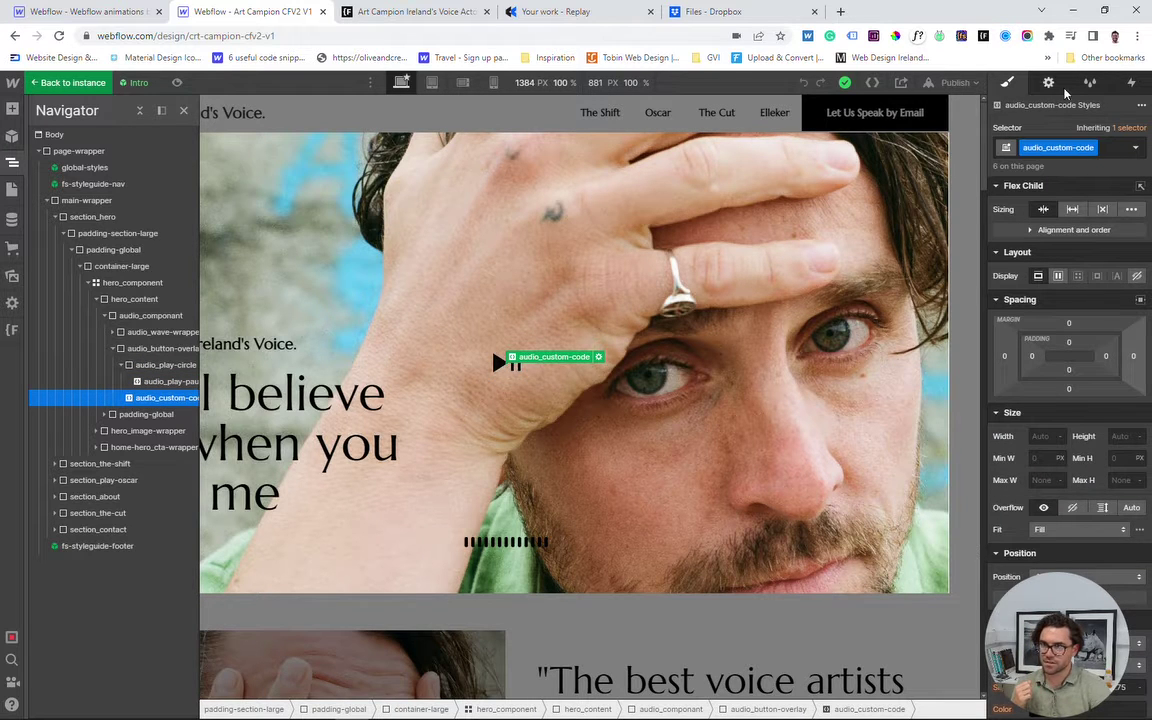
- Open the audio_custom-code embed's HTML and highlight its role="button" attribute
double_click(600, 368)
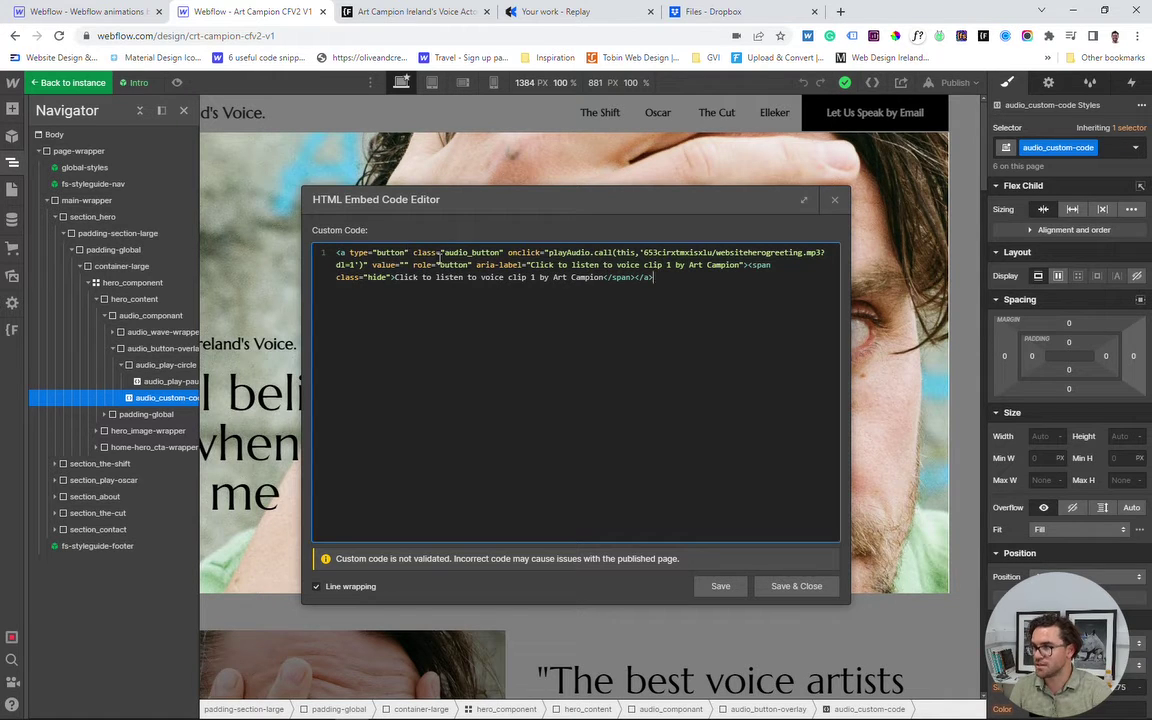
left_click_drag(413, 265, 472, 265)
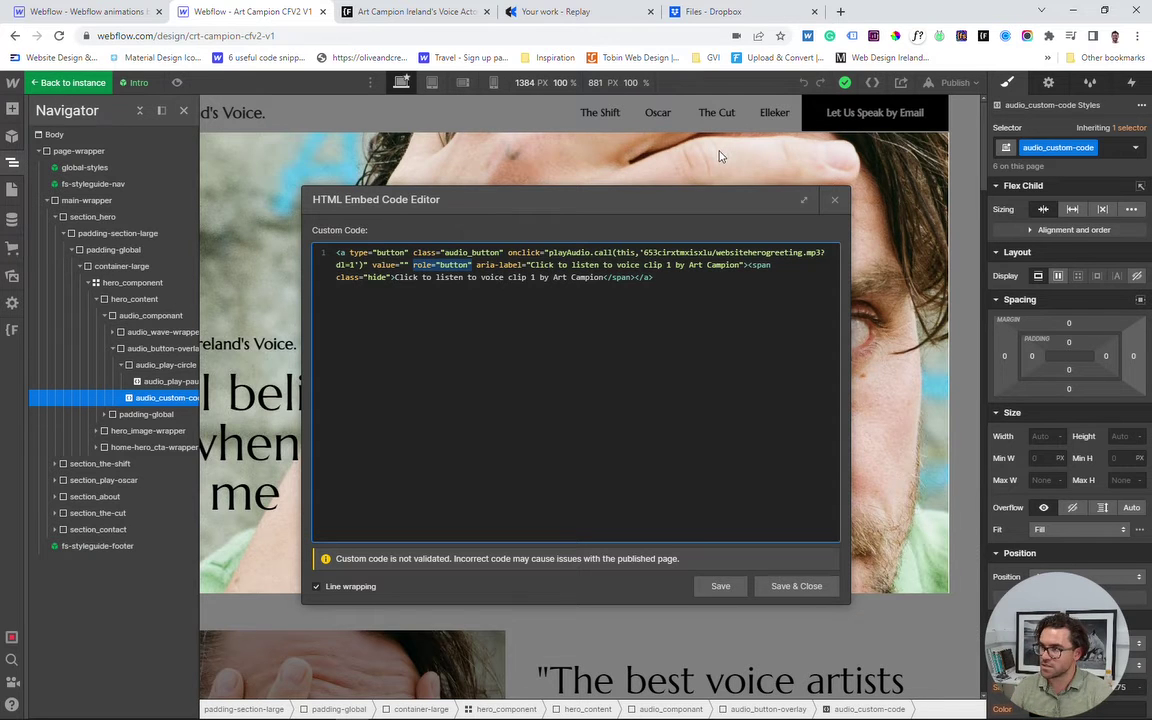
left_click(479, 264)
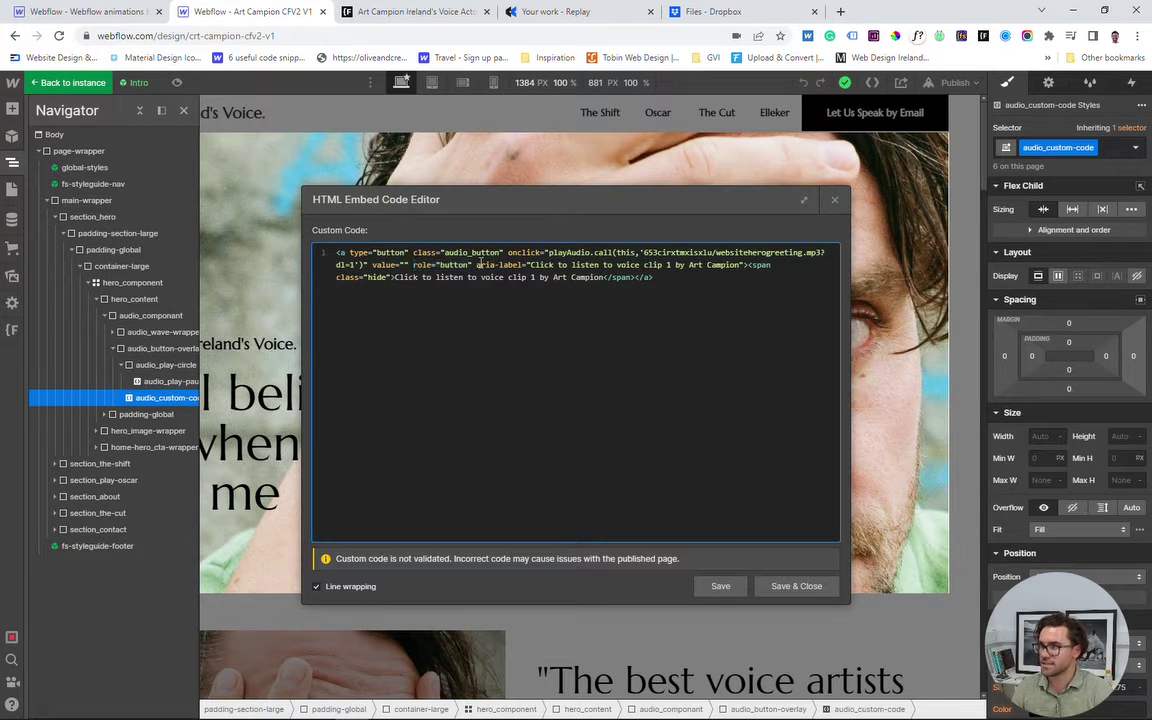
left_click_drag(477, 264, 520, 265)
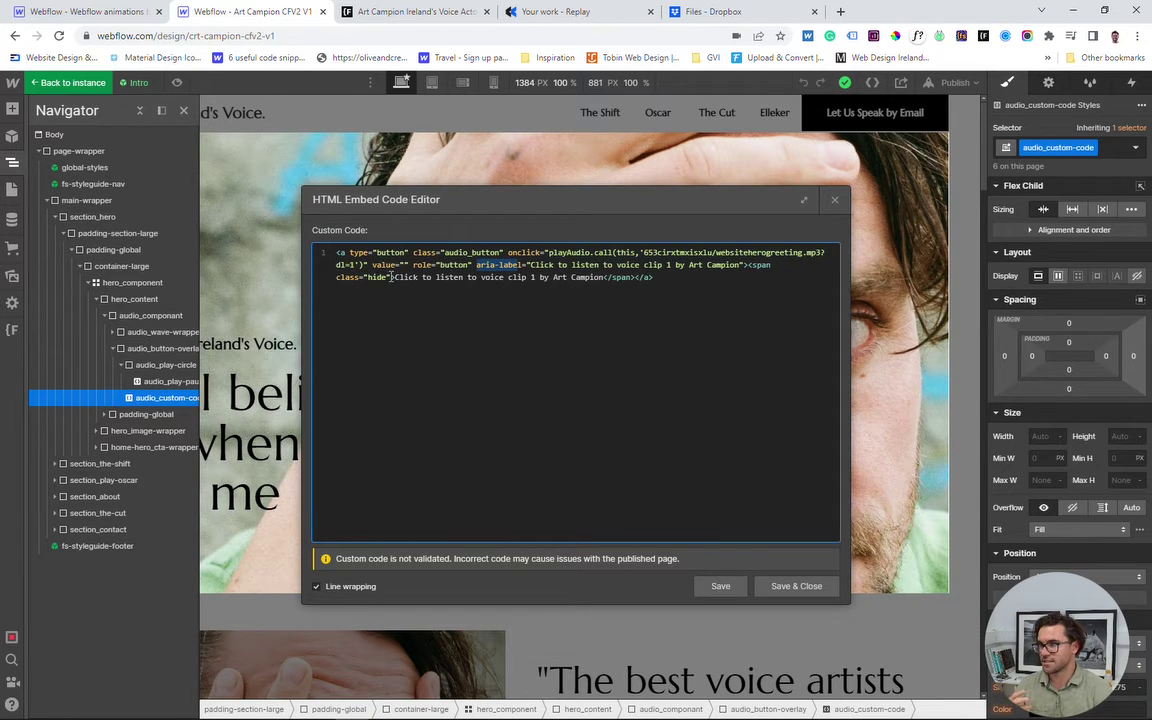
left_click_drag(393, 277, 604, 275)
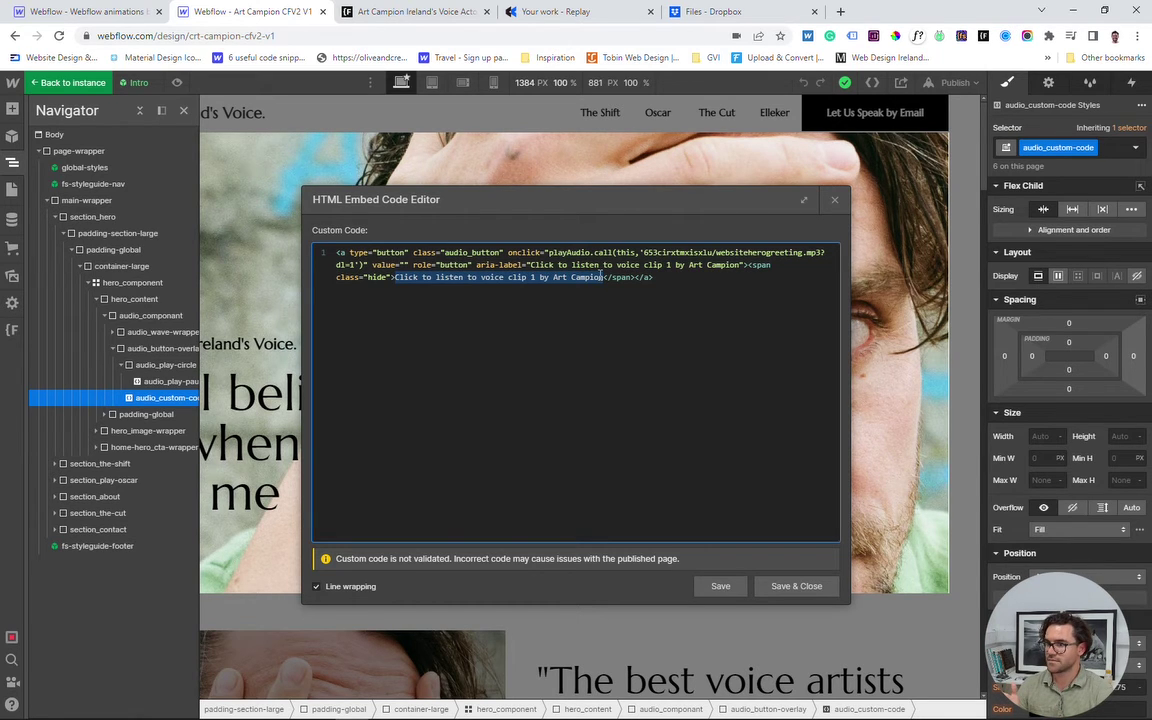
- Inspect the live hero play button and expand a.audio_button to show its hidden span
left_click(411, 11)
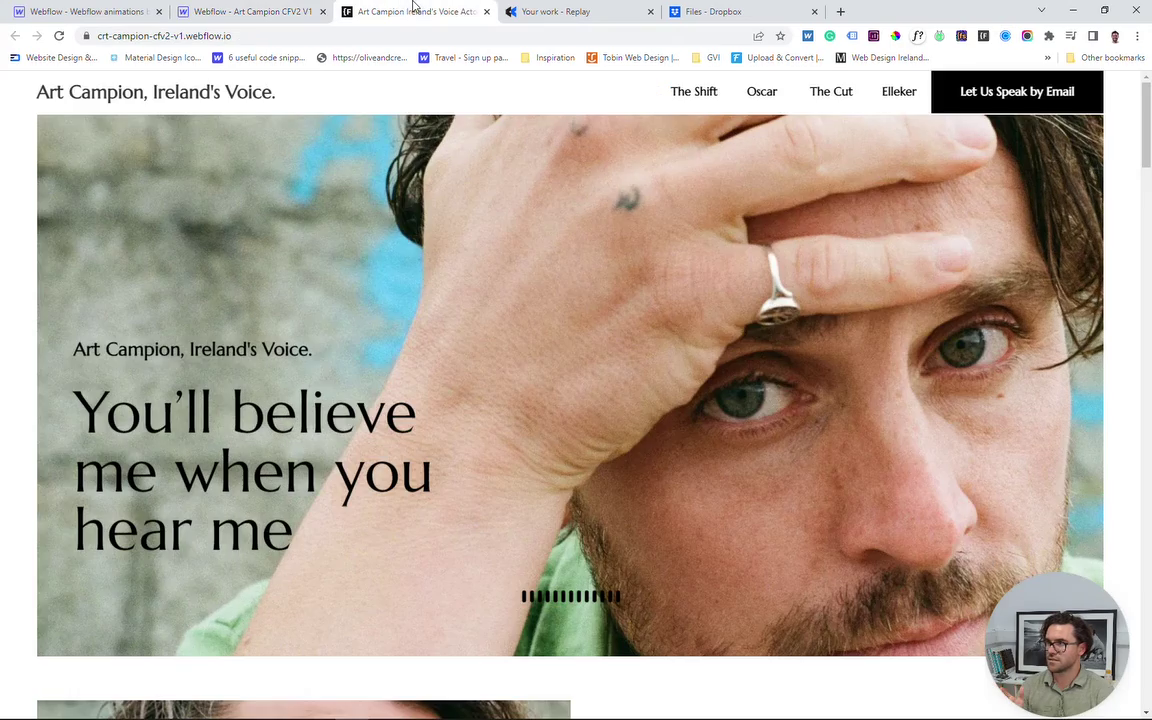
left_click(270, 11)
left_click(411, 11)
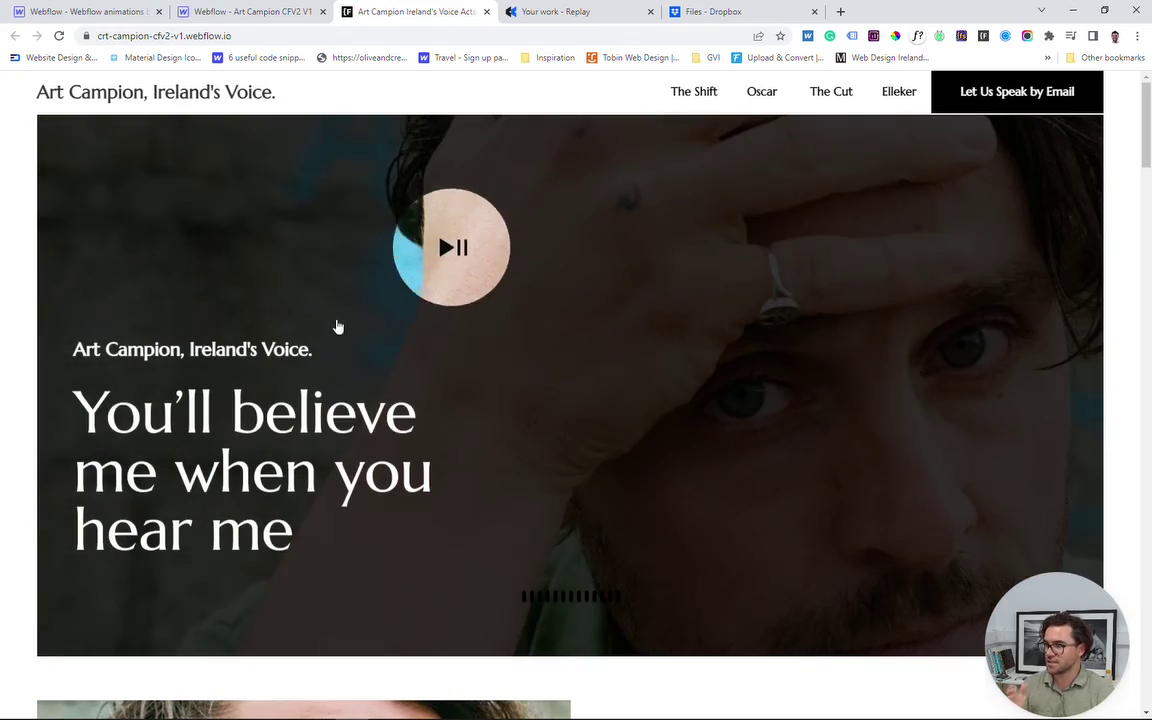
right_click(322, 302)
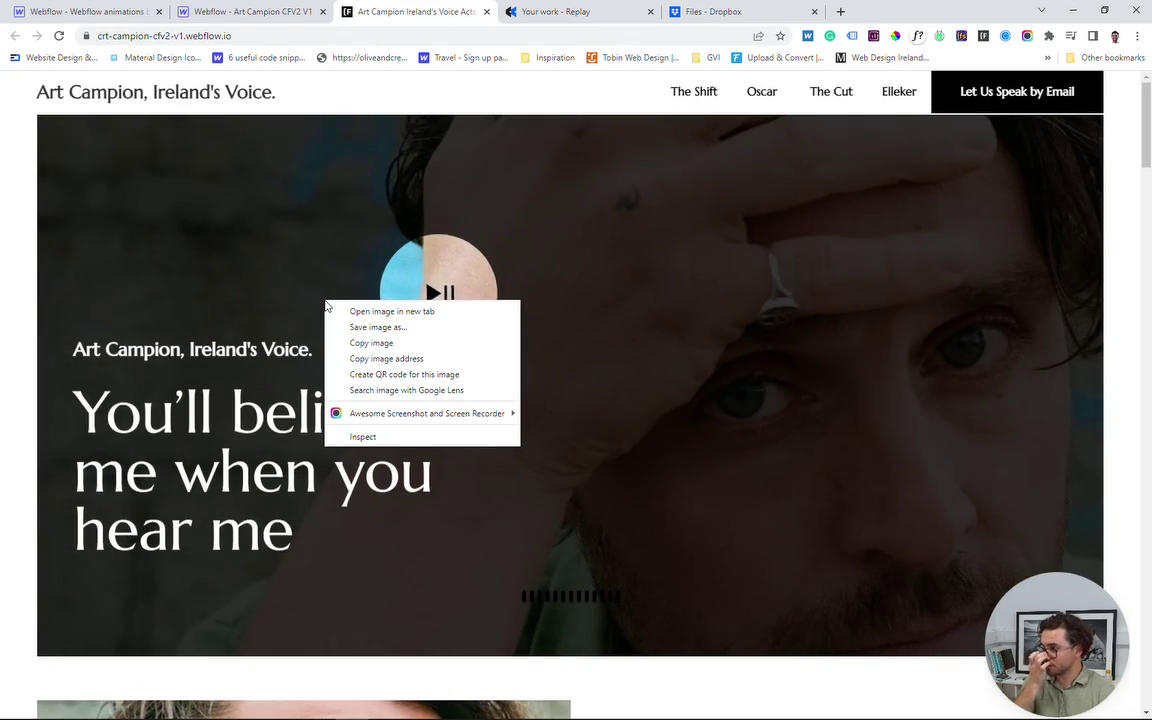
left_click(373, 437)
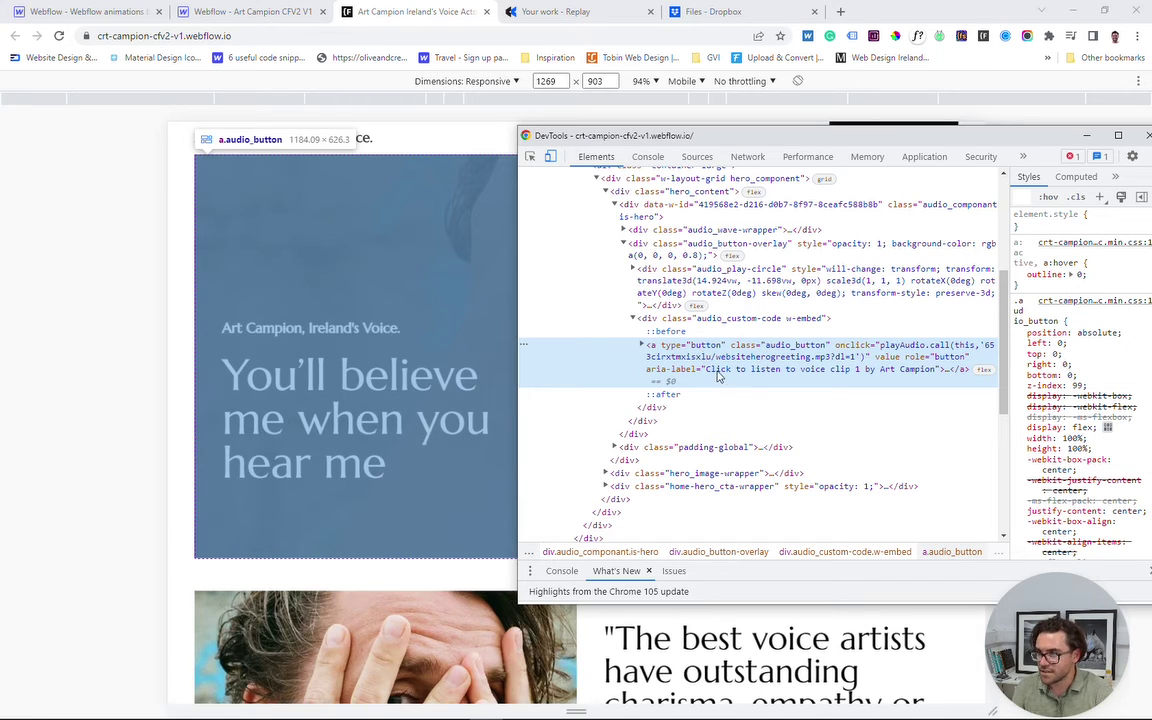
left_click(643, 345)
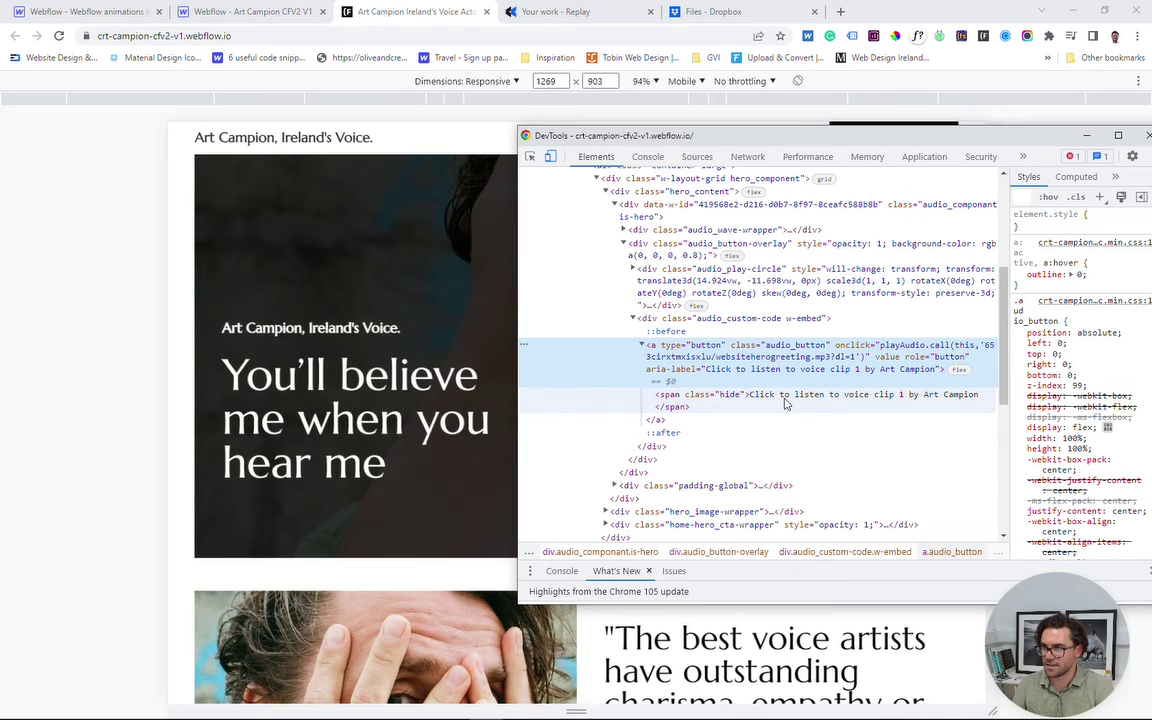
scroll(350, 300, "down", 2)
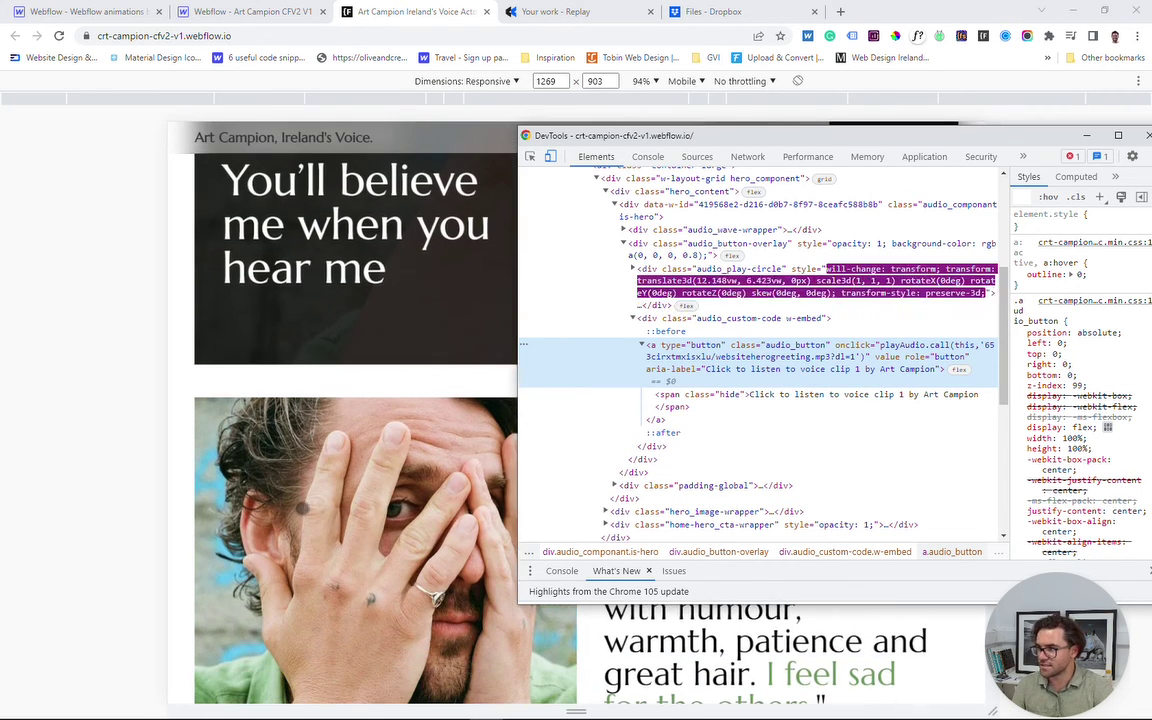
- Inspect the Shift clip's audio_button on the hands image in DevTools
right_click(304, 261)
left_click(341, 499)
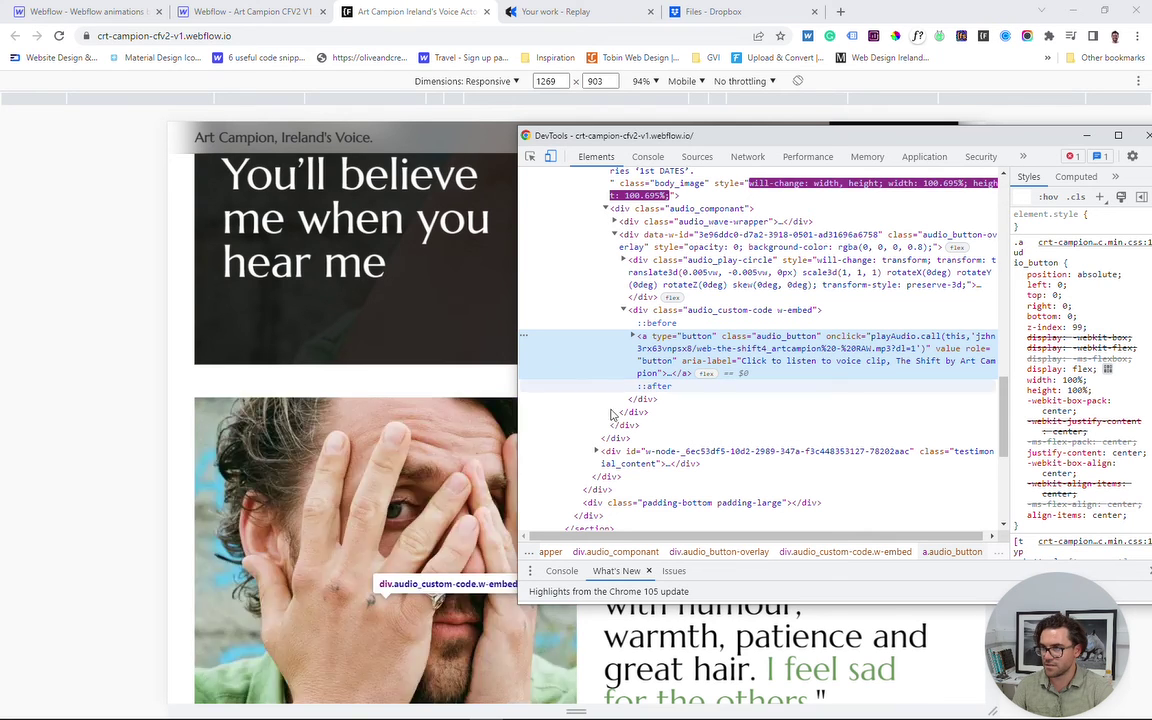
scroll(380, 480, "down", 1)
scroll(350, 450, "down", 6)
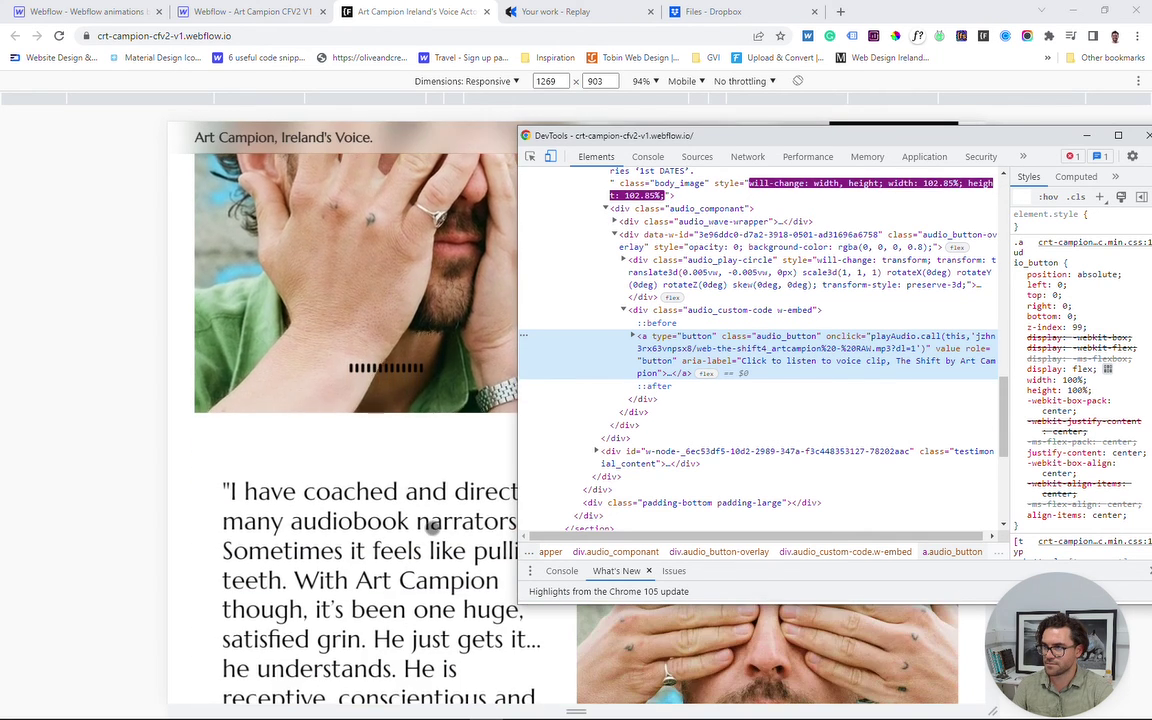
- Inspect the Oscar clip's audio_button and move the DevTools window aside
right_click(695, 399)
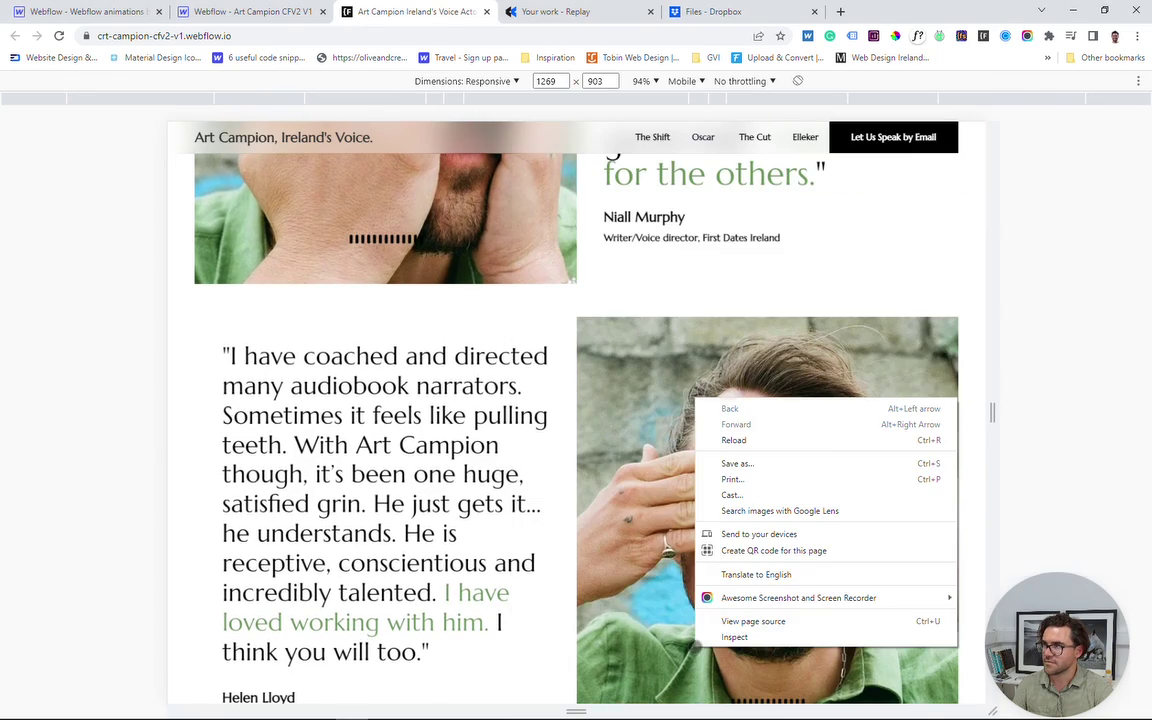
left_click(735, 636)
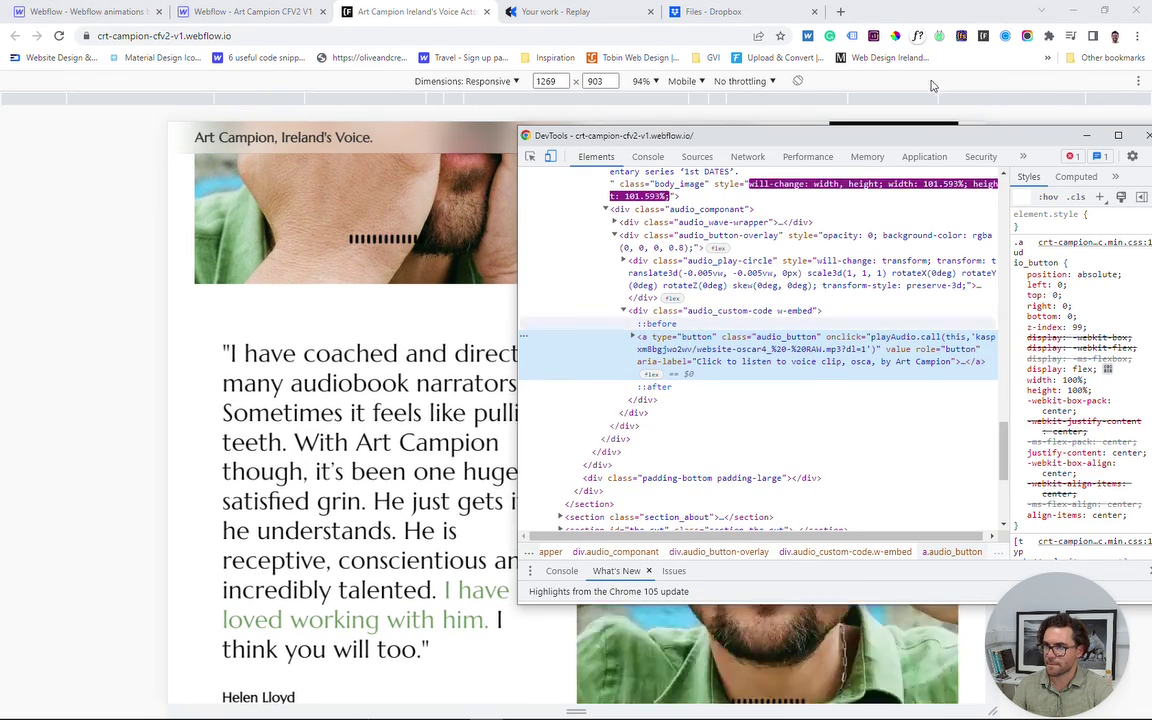
left_click_drag(924, 140, 831, 117)
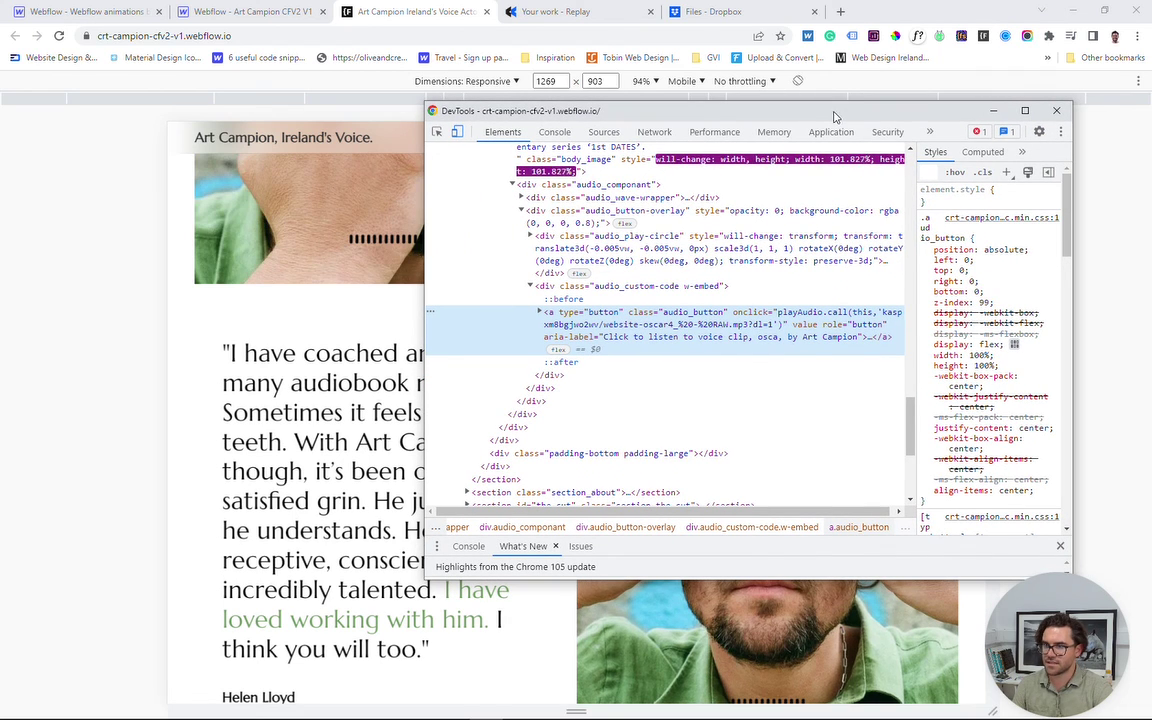